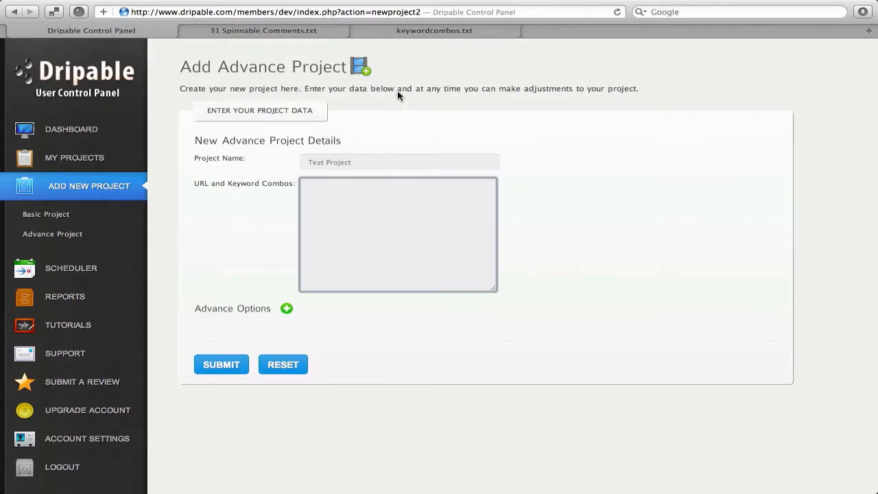
{"action": "left_click", "coordinate": [424, 33]}
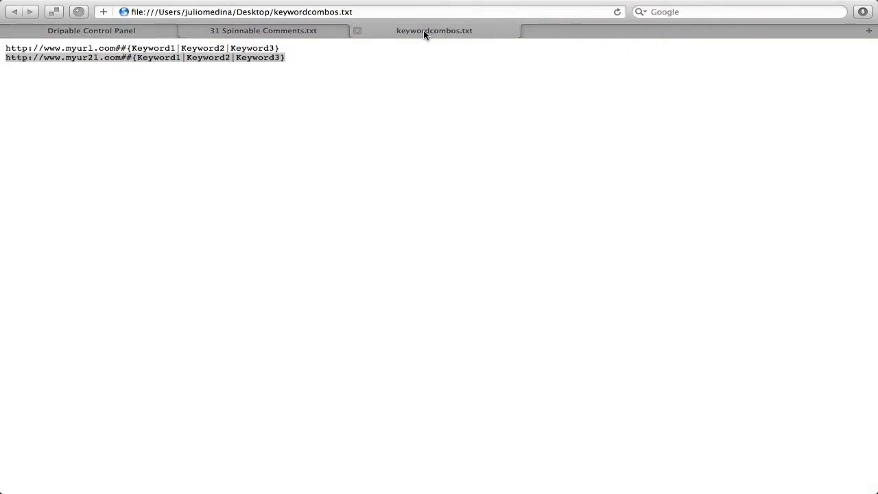
{"action": "left_click", "coordinate": [278, 58]}
{"action": "left_click_drag", "start_coordinate": [280, 48], "coordinate": [2, 49]}
{"action": "key", "text": "super+c"}
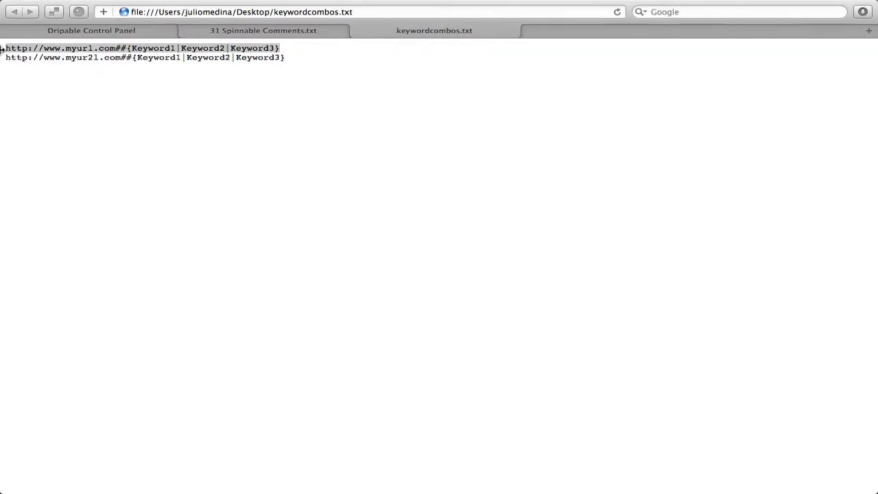
{"action": "left_click", "coordinate": [51, 29]}
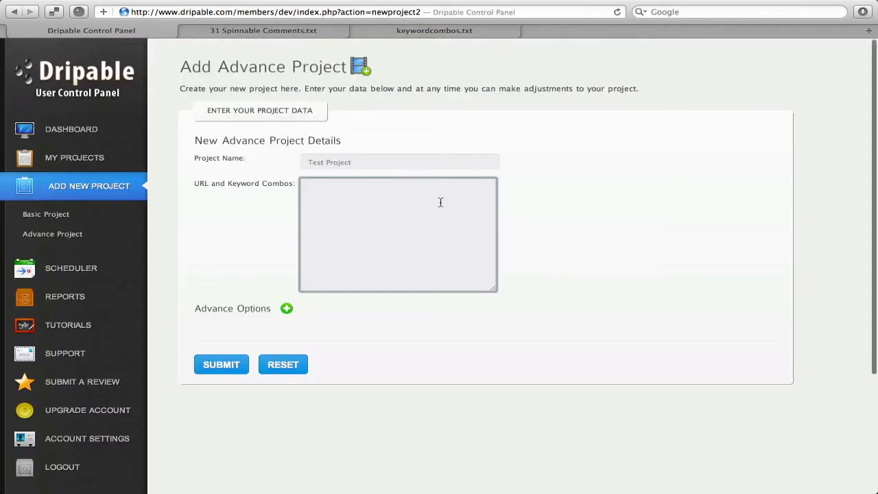
{"action": "key", "text": "super+v"}
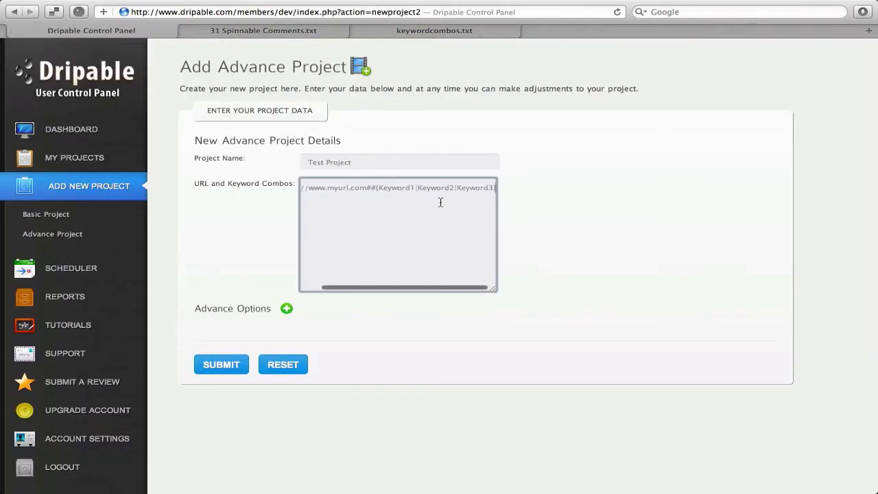
{"action": "left_click", "coordinate": [443, 31]}
{"action": "left_click", "coordinate": [304, 61]}
{"action": "left_click_drag", "start_coordinate": [291, 57], "coordinate": [2, 59]}
{"action": "key", "text": "ctrl+c"}
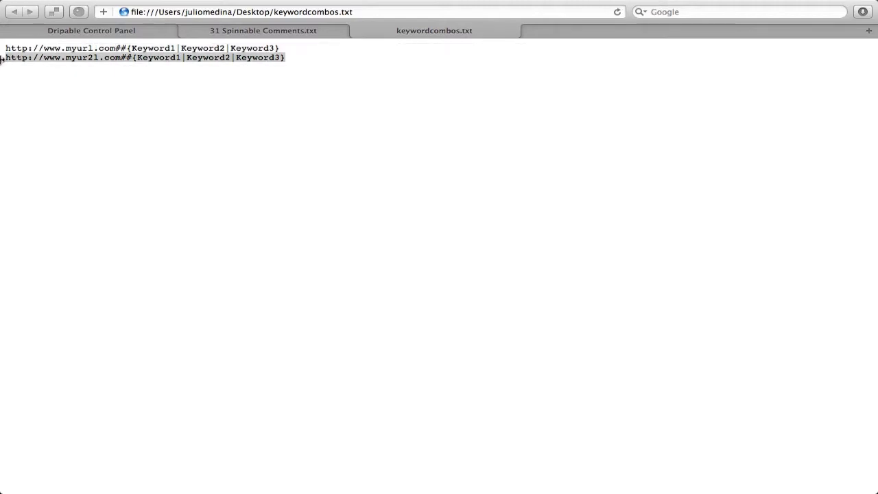
{"action": "left_click", "coordinate": [45, 31]}
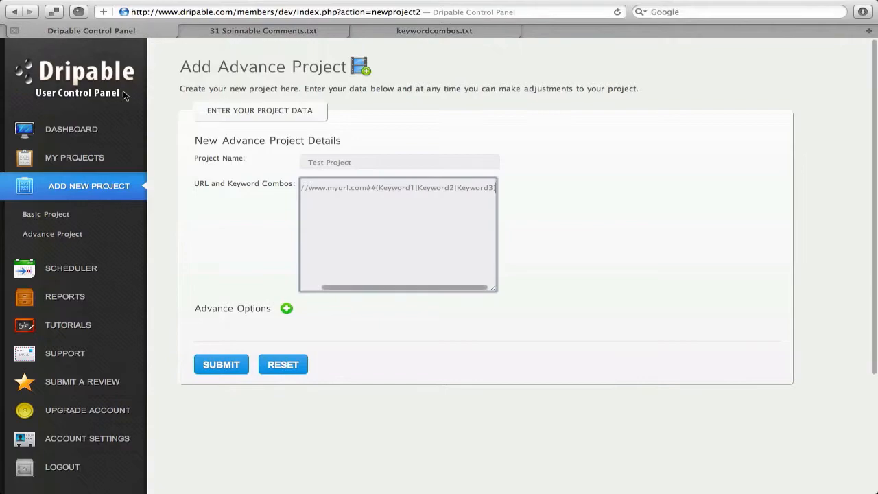
{"action": "left_click", "coordinate": [308, 202]}
{"action": "key", "text": "ctrl+v"}
{"action": "key", "text": "Return"}
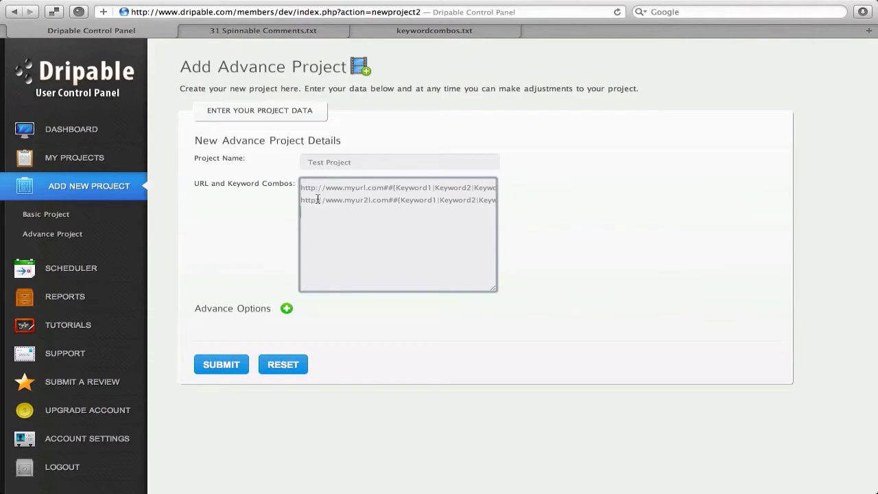
{"action": "left_click", "coordinate": [344, 200]}
{"action": "scroll", "coordinate": [494, 200], "scroll_direction": "right", "scroll_amount": 2}
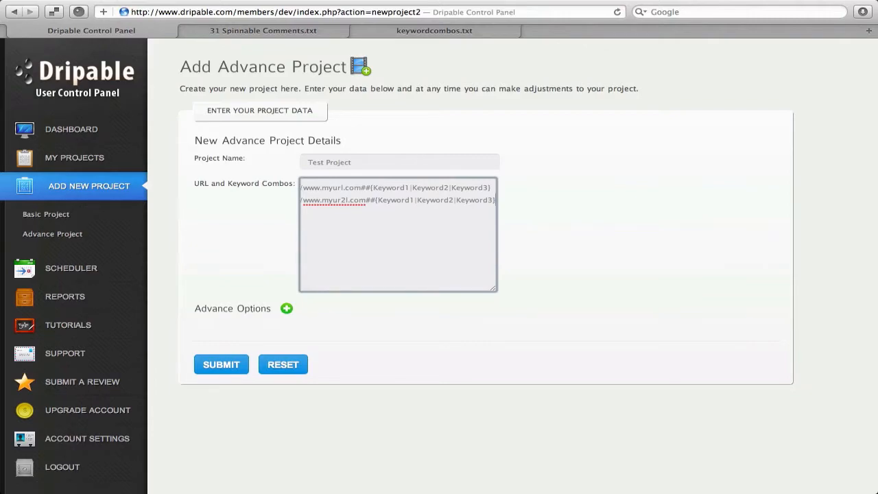
{"action": "scroll", "coordinate": [398, 199], "scroll_direction": "left", "scroll_amount": 2}
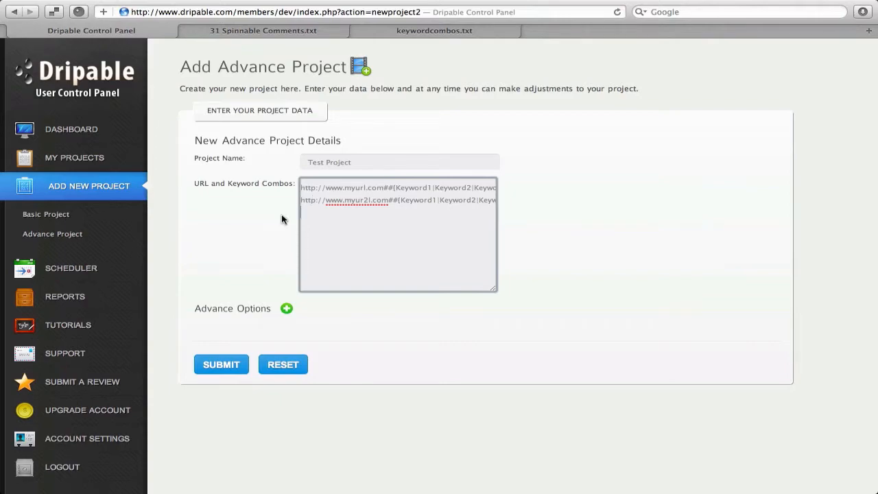
- Expand the Advance Options and copy the first spinnable comment from 31 Spinnable Comments.txt into Comments
{"action": "left_click", "coordinate": [287, 310]}
{"action": "scroll", "coordinate": [658, 293], "scroll_direction": "down", "scroll_amount": 5}
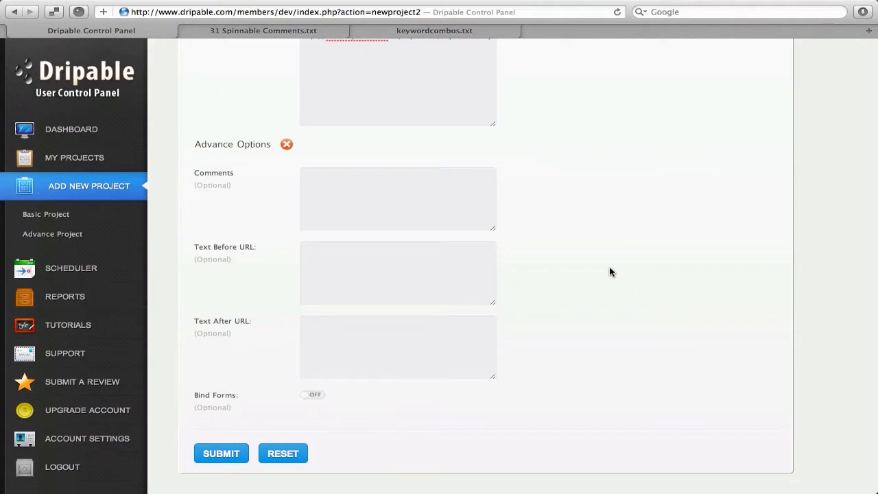
{"action": "left_click", "coordinate": [472, 201]}
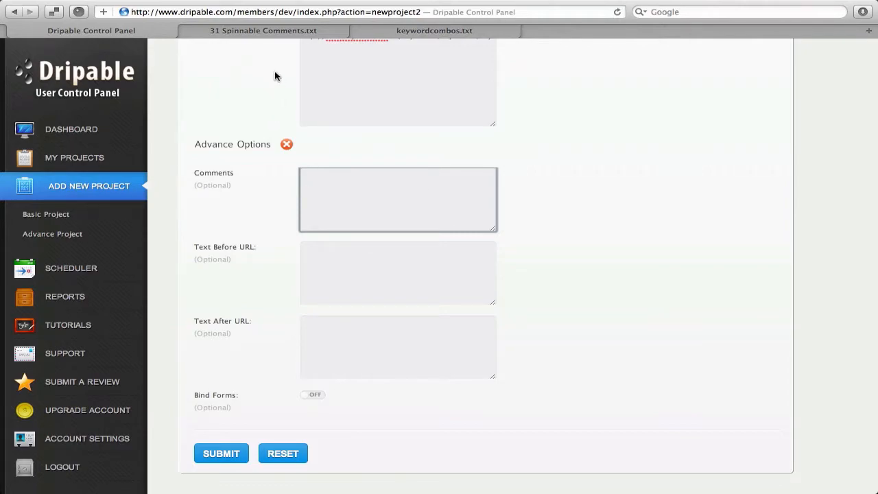
{"action": "left_click", "coordinate": [255, 33]}
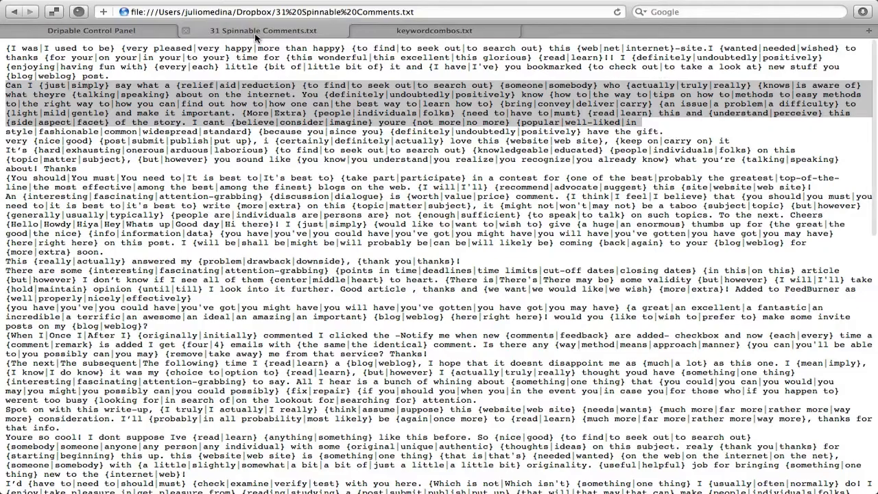
{"action": "left_click", "coordinate": [144, 82]}
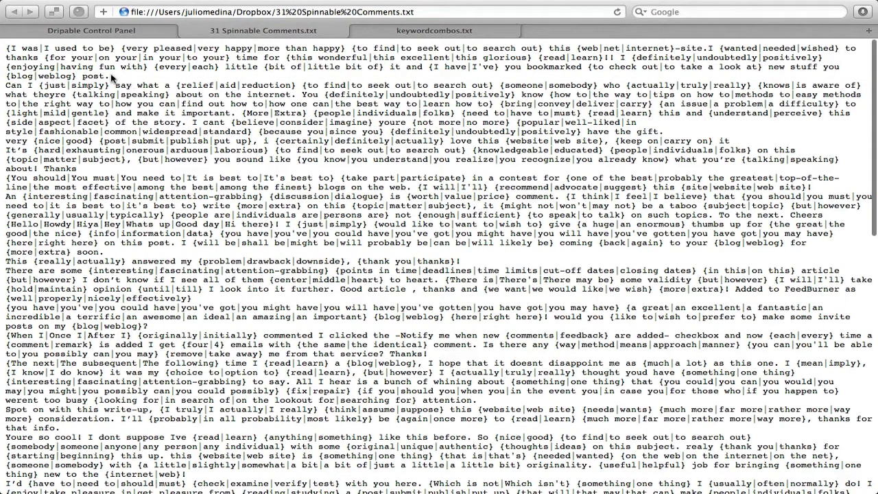
{"action": "left_click_drag", "start_coordinate": [112, 77], "coordinate": [6, 48]}
{"action": "key", "text": "ctrl+c"}
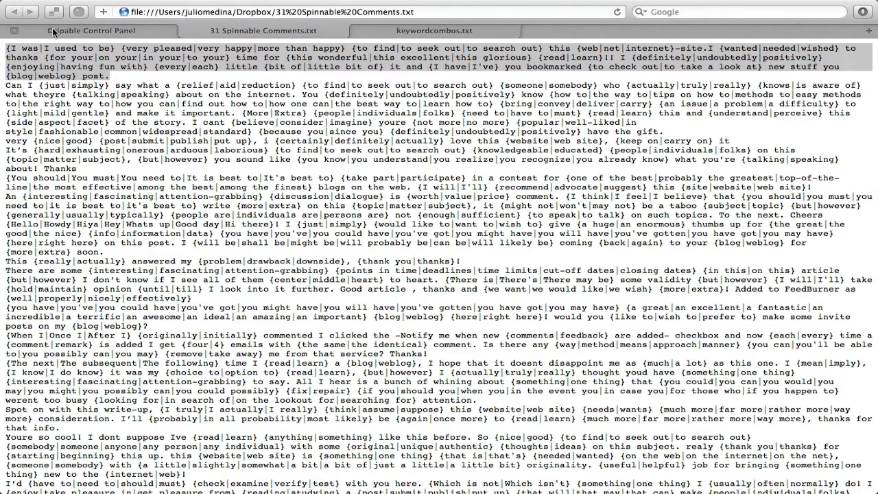
{"action": "left_click", "coordinate": [92, 30]}
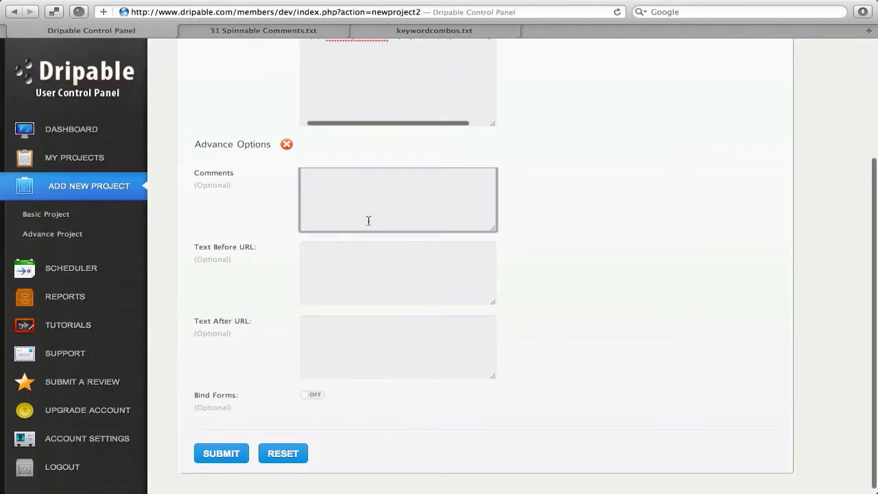
{"action": "key", "text": "ctrl+v"}
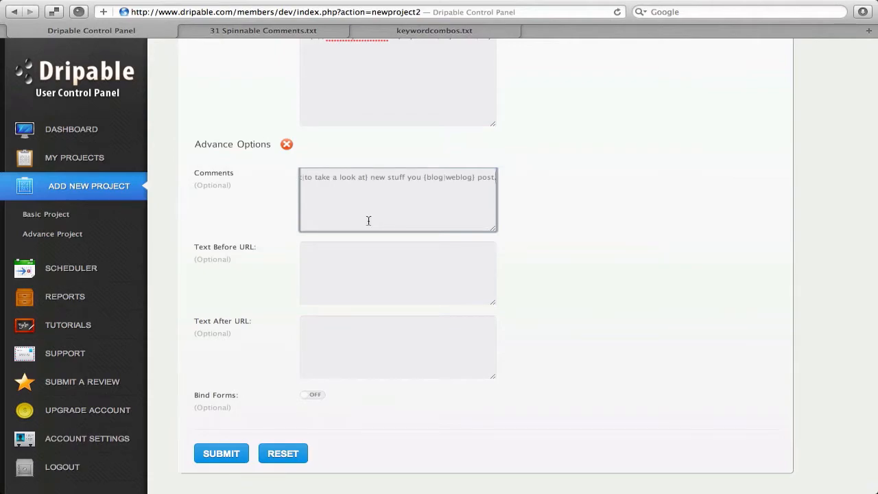
{"action": "scroll", "coordinate": [369, 220], "scroll_direction": "left", "scroll_amount": 10}
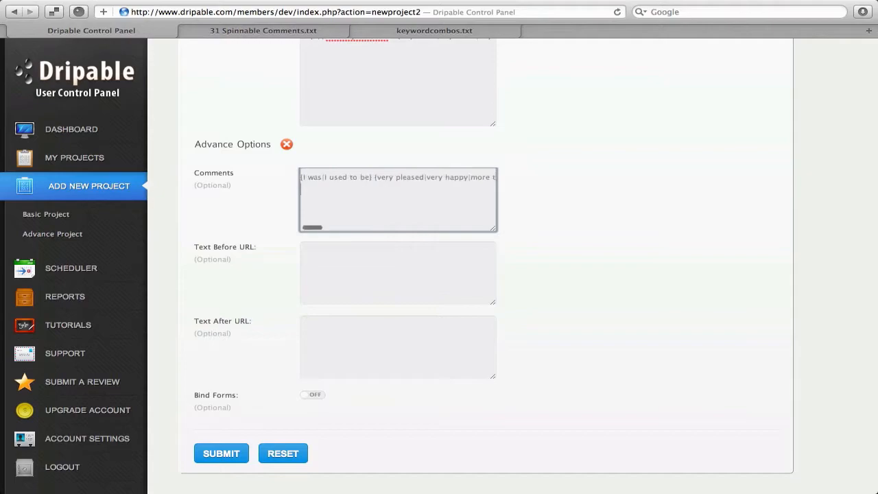
- Copy the second spinnable comment, starting "Can I {just|simply} say", onto a new line in Comments
{"action": "left_click", "coordinate": [281, 33]}
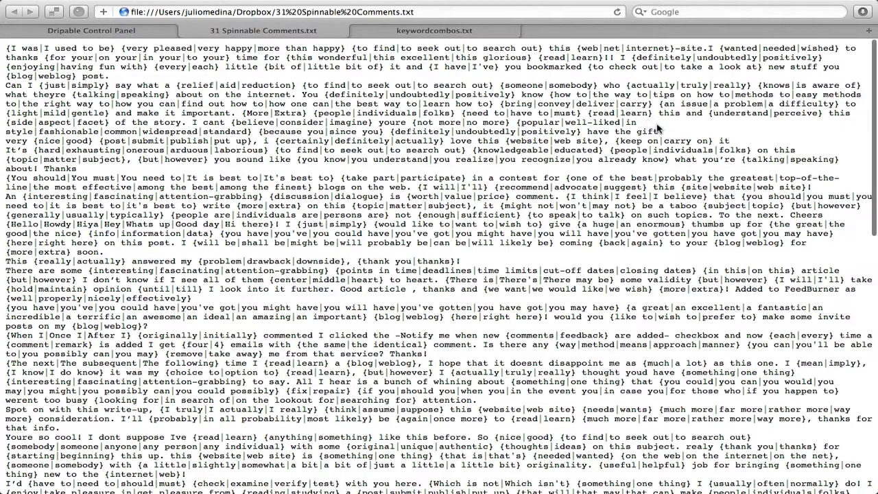
{"action": "left_click_drag", "start_coordinate": [663, 131], "coordinate": [3, 81]}
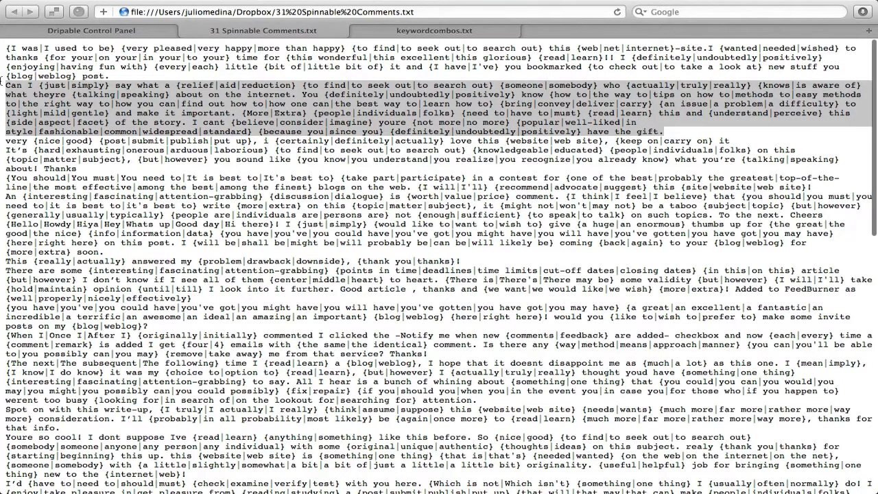
{"action": "left_click", "coordinate": [69, 27]}
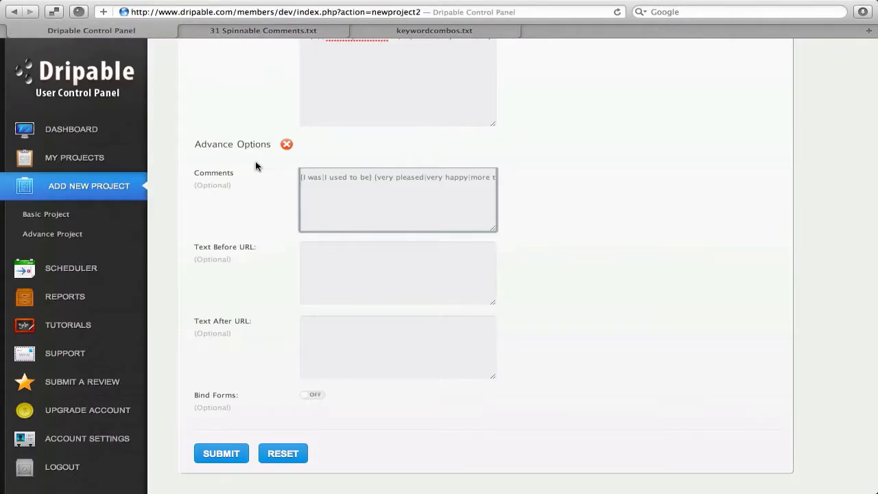
{"action": "key", "text": "super+v"}
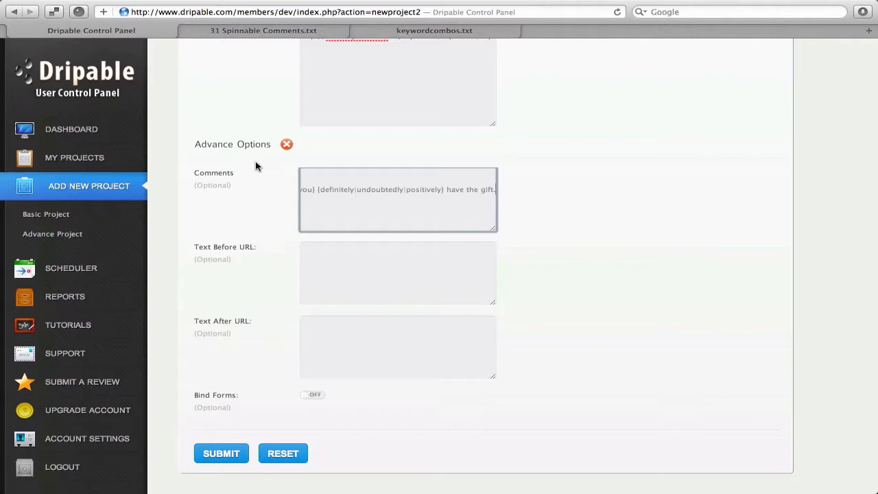
{"action": "key", "text": "Return"}
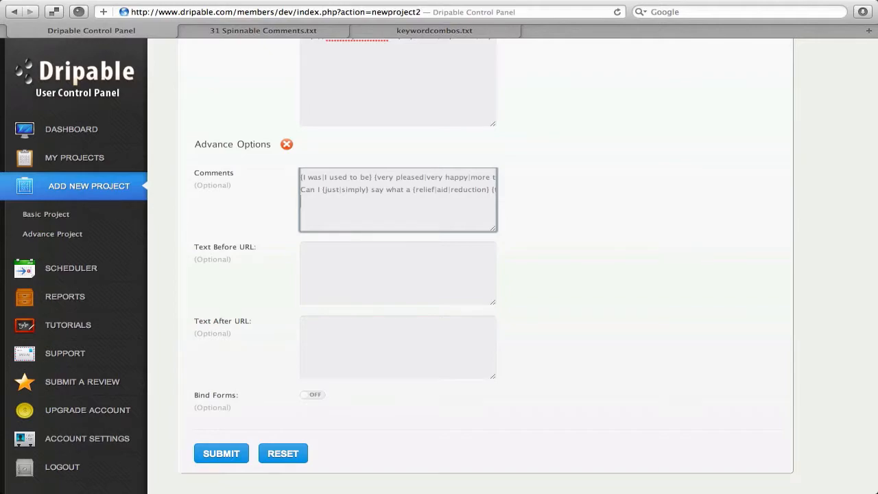
- Enter "Text Before1" and "Text Before2" on separate lines as the Text Before URL
{"action": "left_click", "coordinate": [315, 250]}
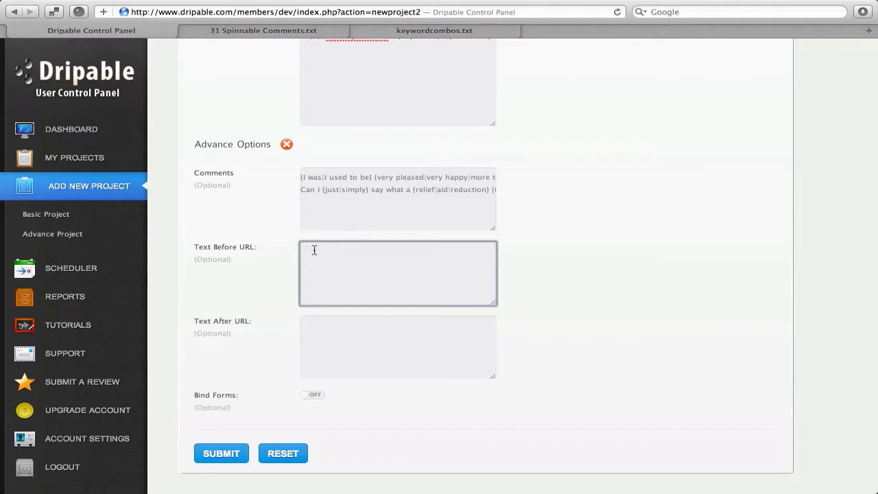
{"action": "type", "text": "Text Before1"}
{"action": "key", "text": "Return"}
{"action": "type", "text": "Text Before2"}
- Enter "Text After1" and "Text After2" on separate lines as the Text After URL, and turn on Bind Forms
{"action": "left_click", "coordinate": [331, 345]}
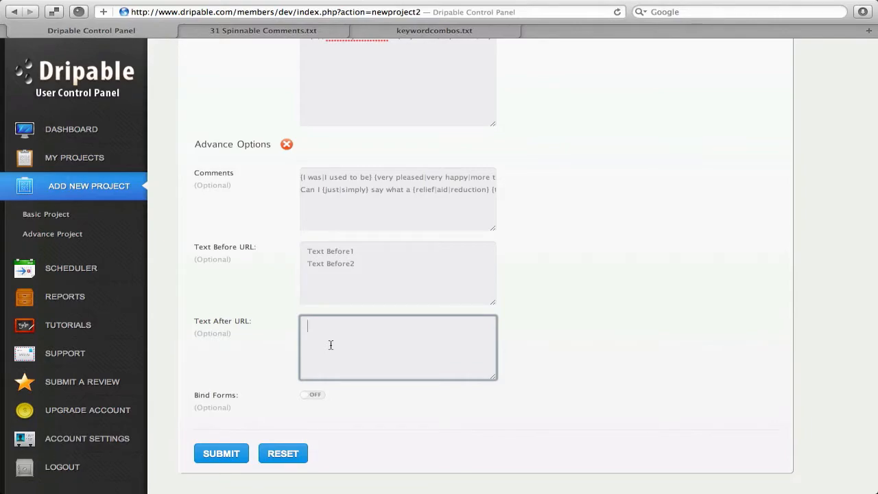
{"action": "type", "text": "Text After1"}
{"action": "key", "text": "Return"}
{"action": "type", "text": "Text After2"}
{"action": "left_click", "coordinate": [316, 398]}
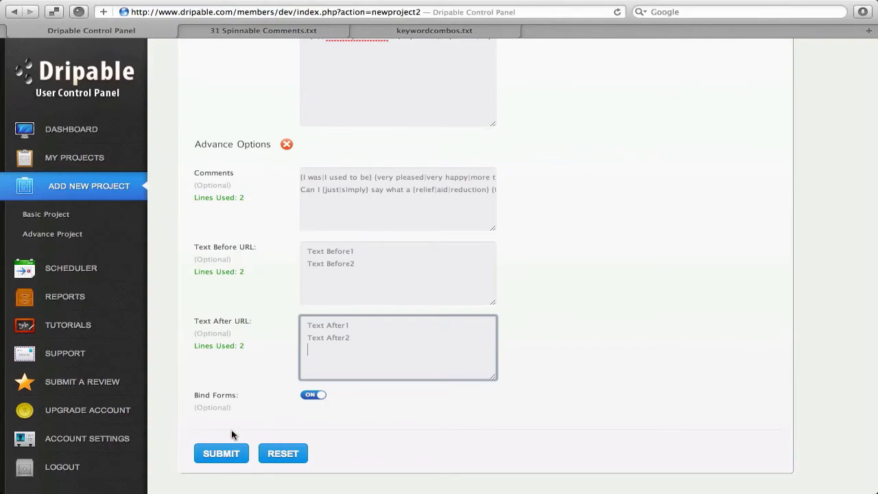
- Submit the advance project and show its entry at the end of the My Projects list
{"action": "scroll", "coordinate": [232, 435], "scroll_direction": "up", "scroll_amount": 5}
{"action": "scroll", "coordinate": [232, 430], "scroll_direction": "down", "scroll_amount": 4}
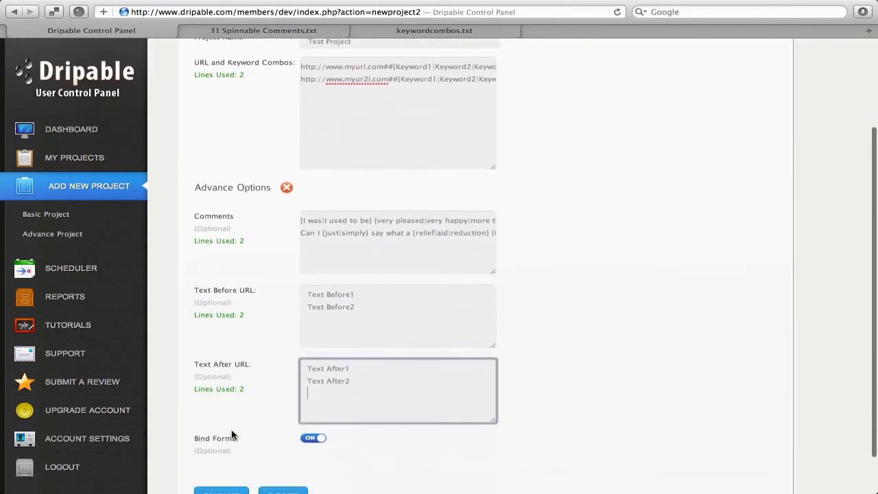
{"action": "scroll", "coordinate": [231, 429], "scroll_direction": "down", "scroll_amount": 1}
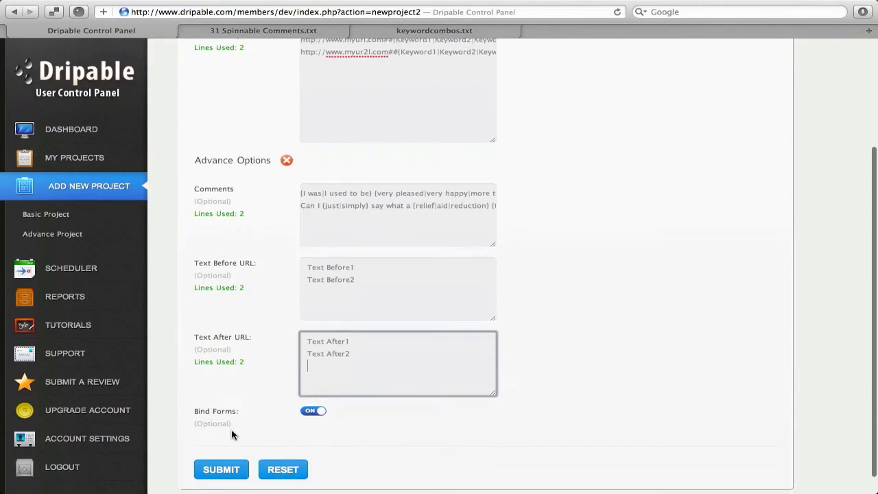
{"action": "left_click", "coordinate": [211, 470]}
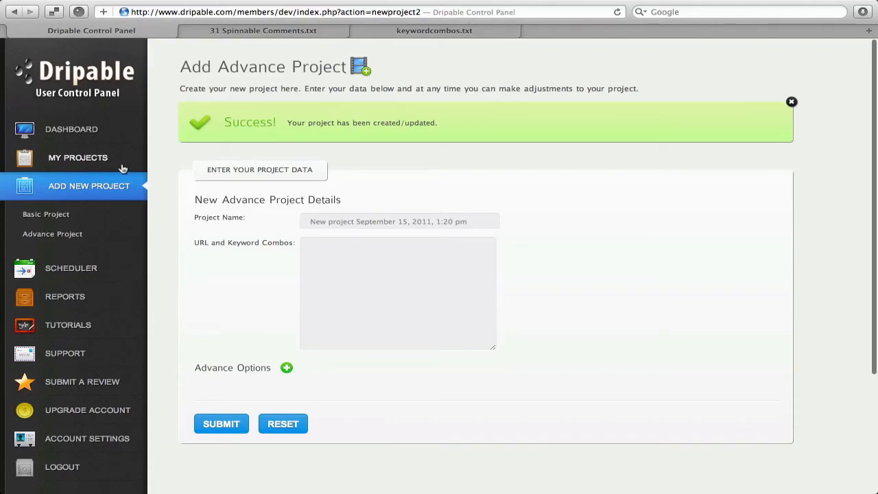
{"action": "left_click", "coordinate": [85, 160]}
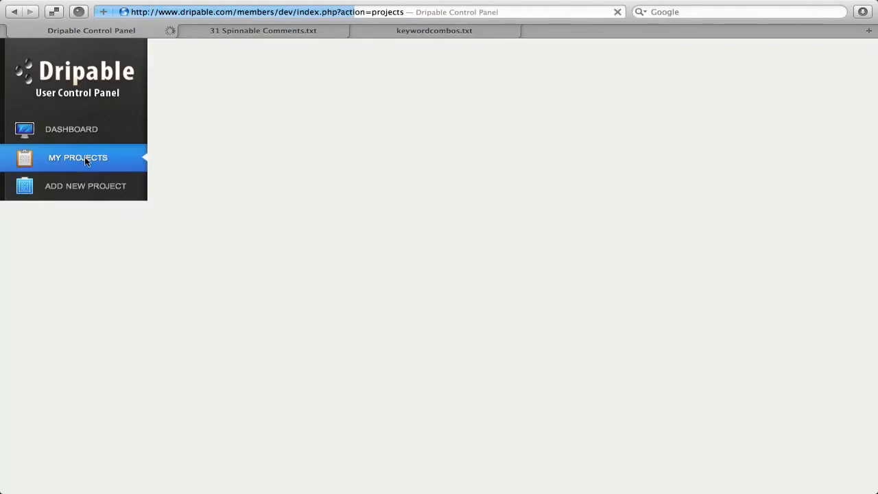
{"action": "scroll", "coordinate": [349, 176], "scroll_direction": "down", "scroll_amount": 5}
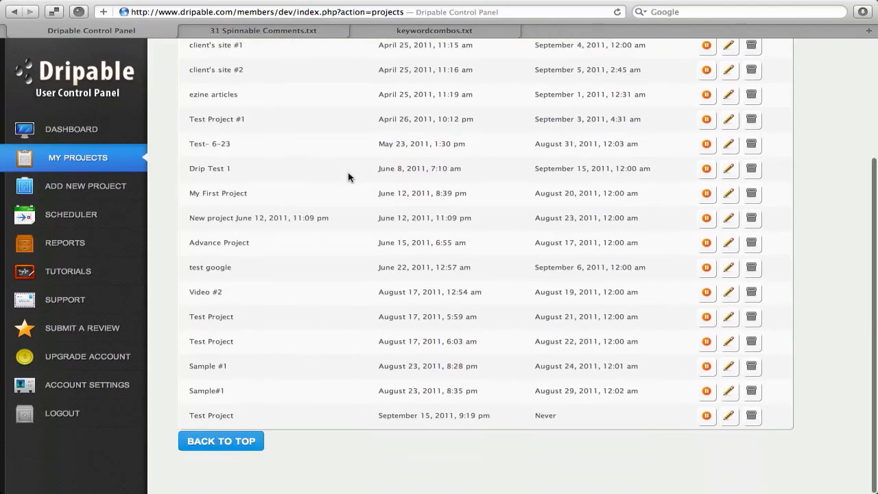